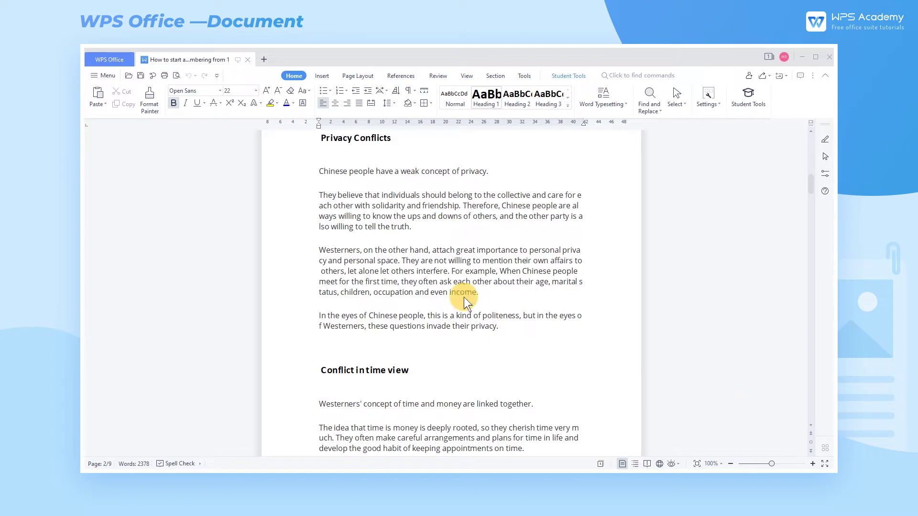
pyautogui.moveTo(319, 172); pyautogui.dragTo(525, 325)
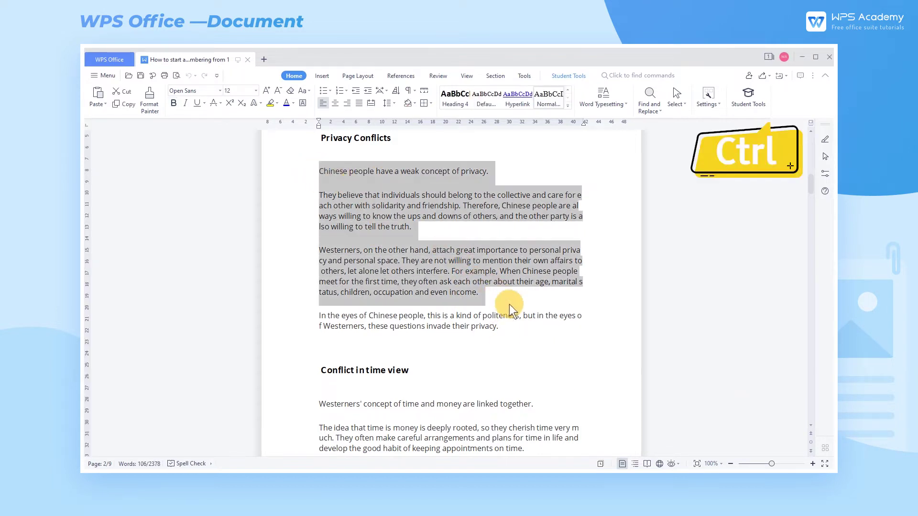
pyautogui.scroll(-2, 525, 325)
pyautogui.scroll(-2, 520, 327)
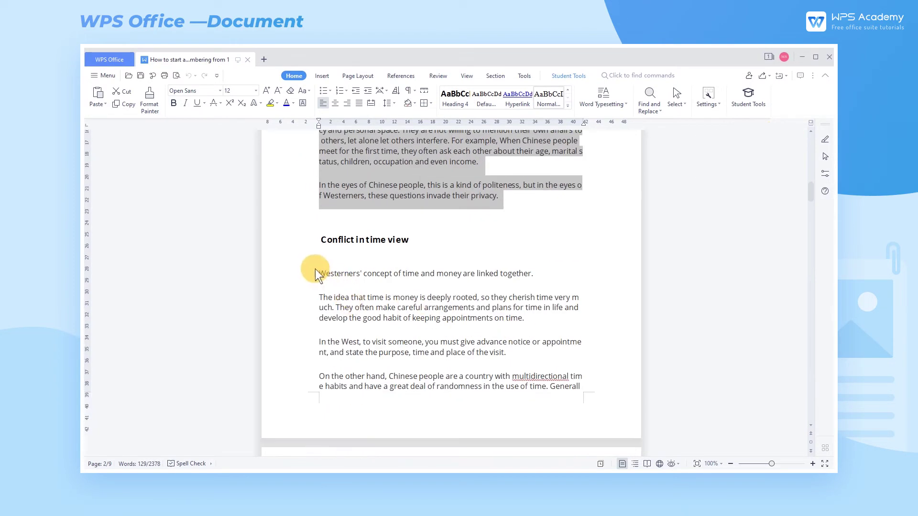
# - Apply Home numbering to both sections' body paragraphs, running 1–4 then 5–6
pyautogui.moveTo(315, 274); pyautogui.dragTo(588, 422)
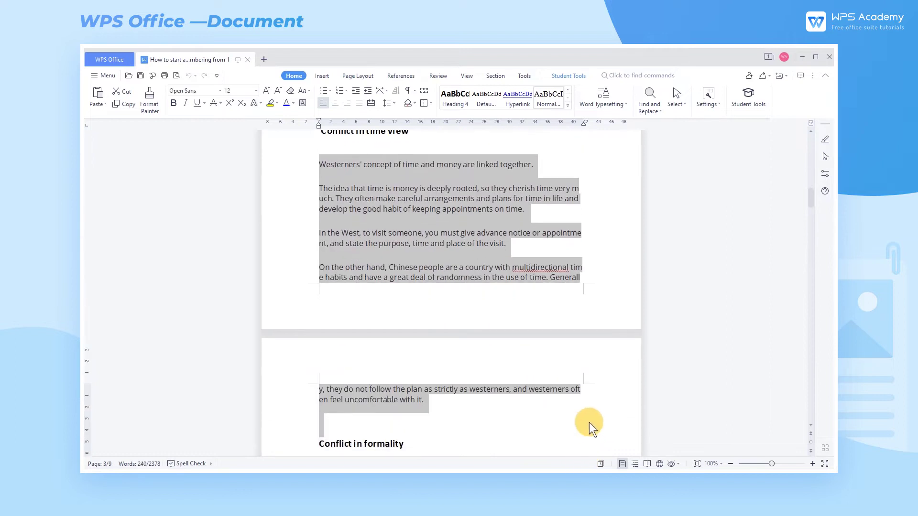
pyautogui.scroll(2, 578, 406)
pyautogui.scroll(4, 578, 407)
pyautogui.scroll(2, 577, 405)
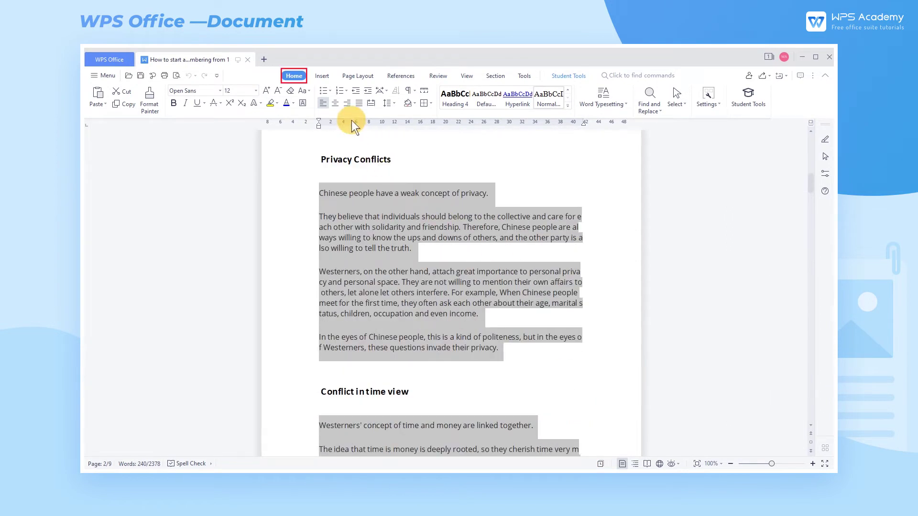
pyautogui.click(339, 93)
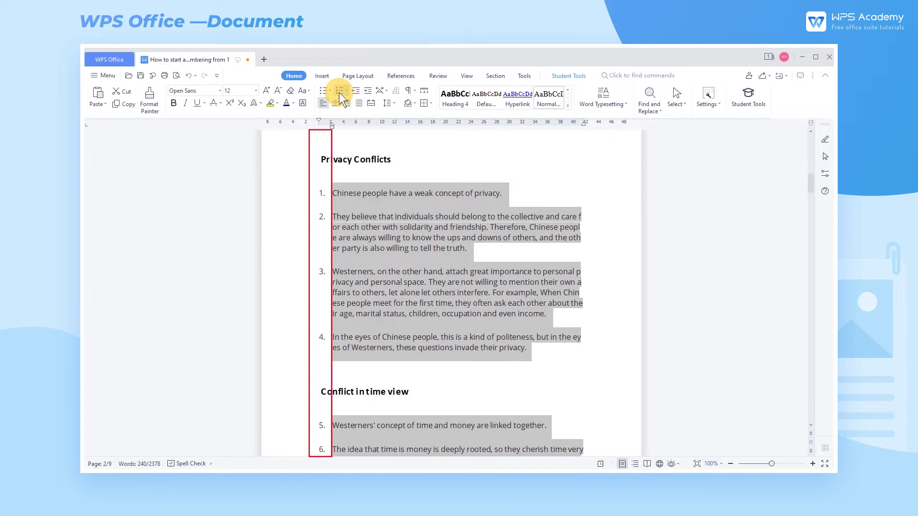
pyautogui.scroll(-2, 592, 239)
pyautogui.scroll(-2, 592, 238)
pyautogui.scroll(-2, 592, 238)
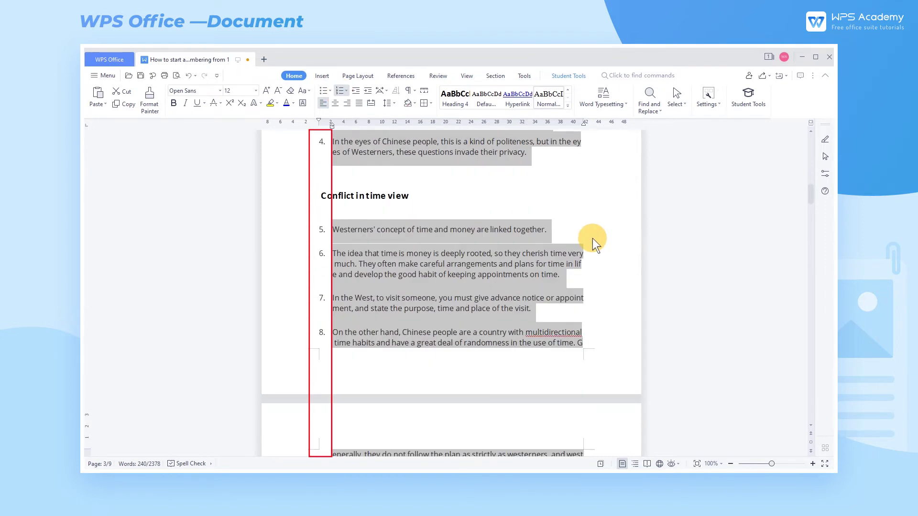
pyautogui.scroll(-2, 592, 238)
pyautogui.scroll(2, 592, 238)
pyautogui.scroll(1, 593, 238)
pyautogui.scroll(2, 593, 238)
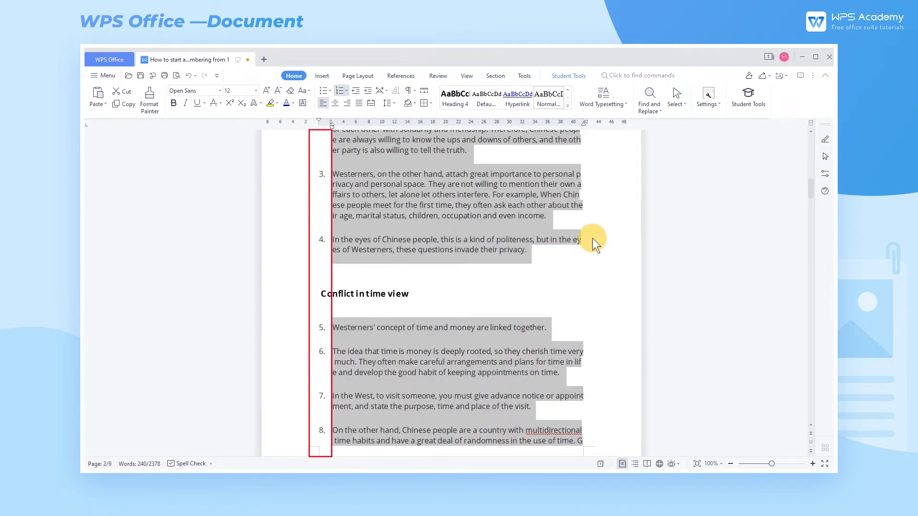
pyautogui.scroll(2, 592, 239)
pyautogui.click(606, 391)
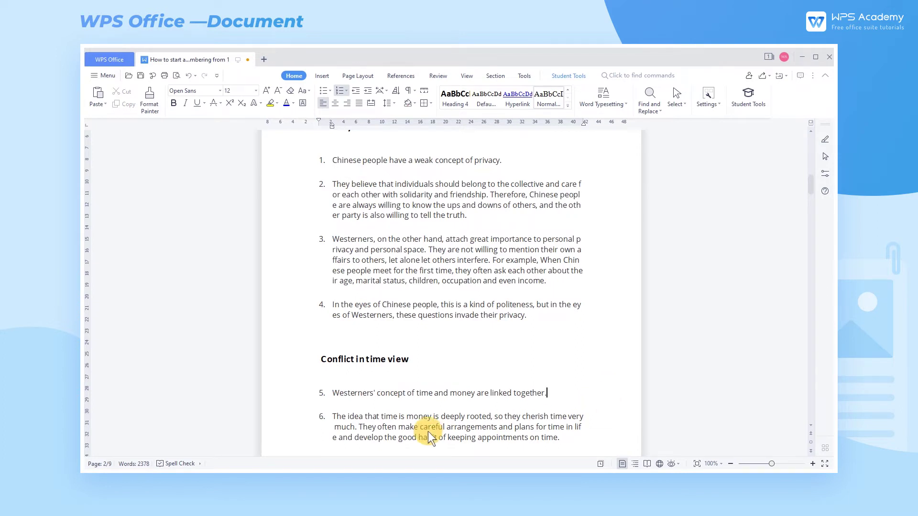
pyautogui.rightClick(330, 393)
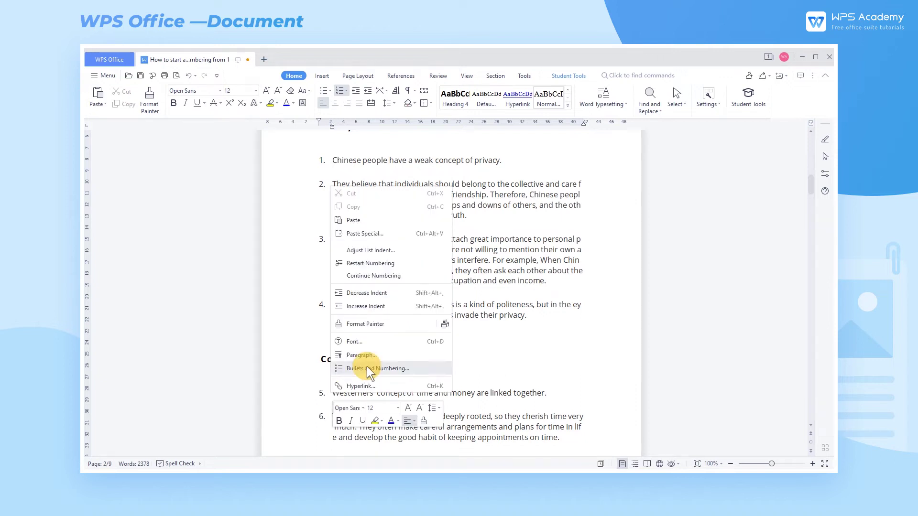
pyautogui.click(392, 265)
pyautogui.scroll(-3, 404, 293)
pyautogui.scroll(-3, 408, 299)
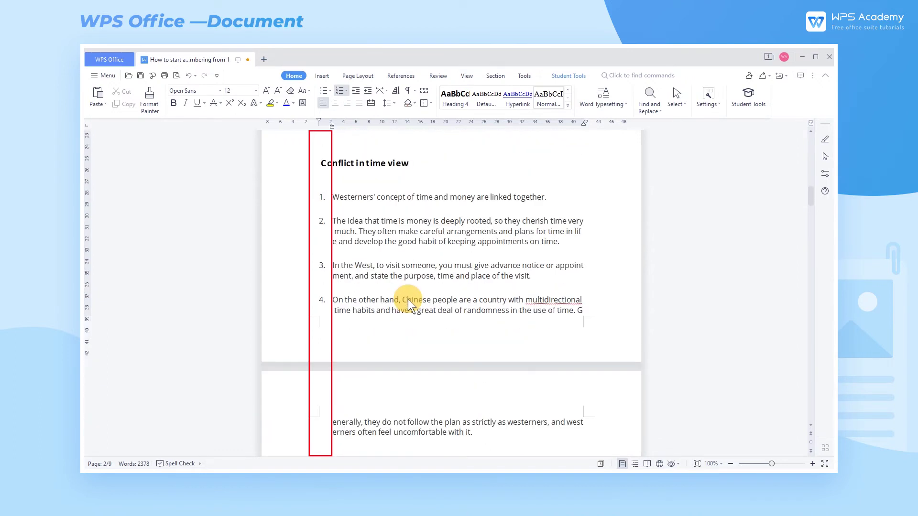
pyautogui.scroll(1, 408, 299)
pyautogui.scroll(1, 407, 299)
pyautogui.scroll(1, 409, 299)
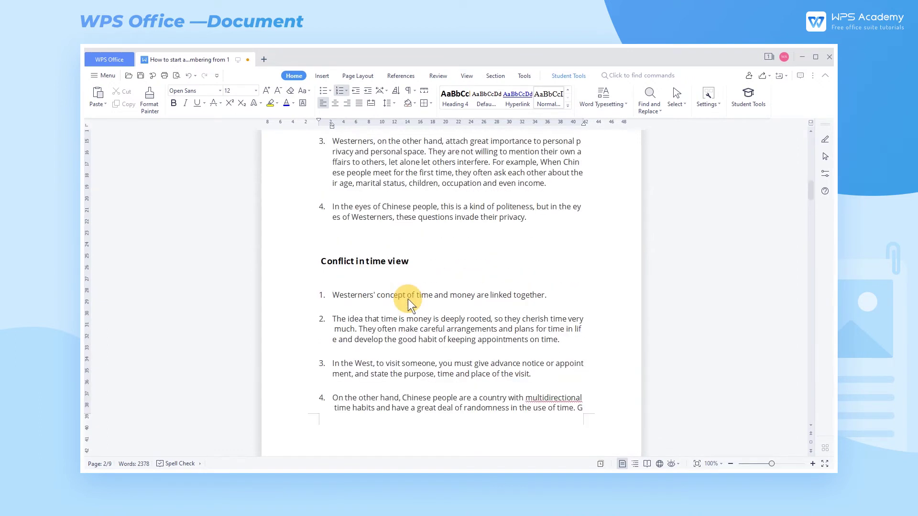
pyautogui.rightClick(331, 294)
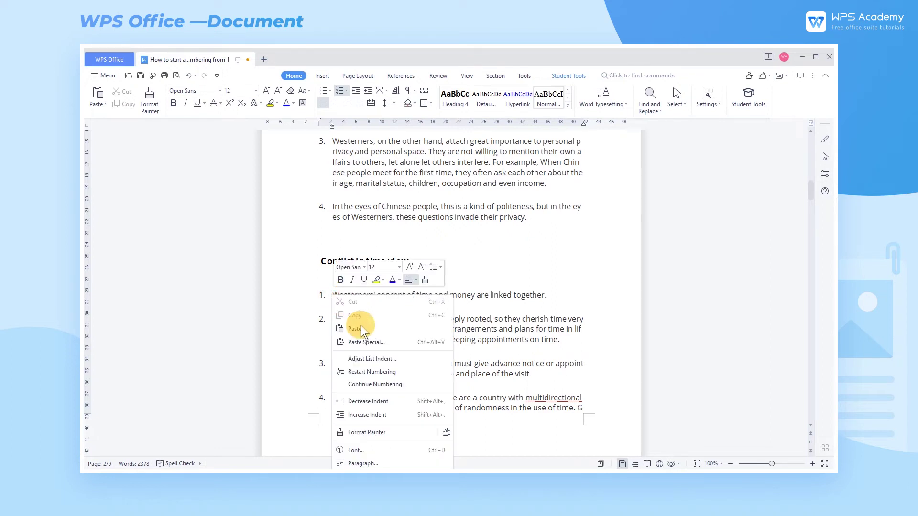
pyautogui.click(403, 384)
pyautogui.scroll(1, 406, 385)
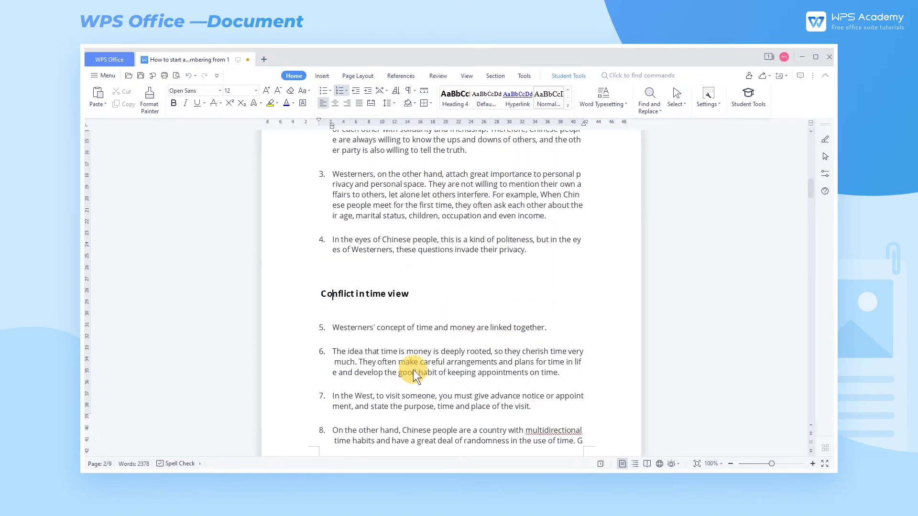
pyautogui.scroll(2, 413, 370)
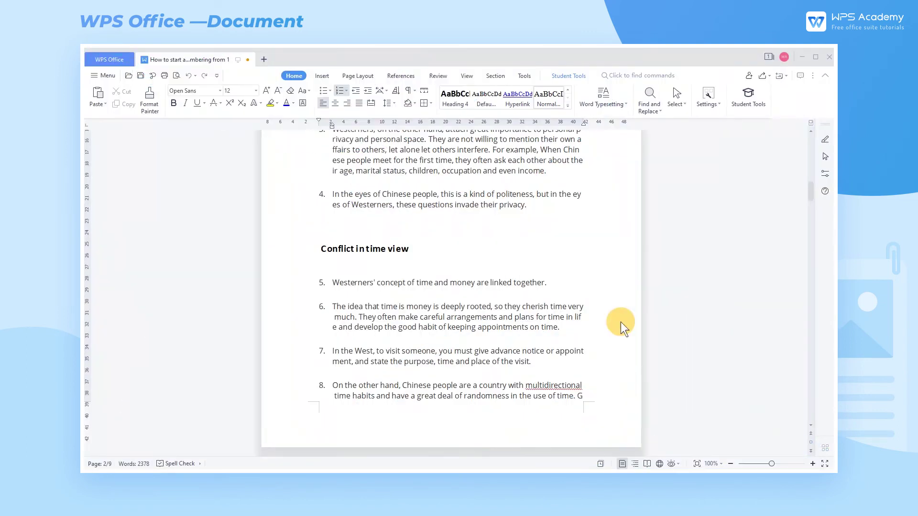
pyautogui.moveTo(333, 282)
pyautogui.mouseDown()
pyautogui.moveTo(534, 436)
pyautogui.moveTo(571, 453)
pyautogui.moveTo(576, 441)
pyautogui.mouseUp()
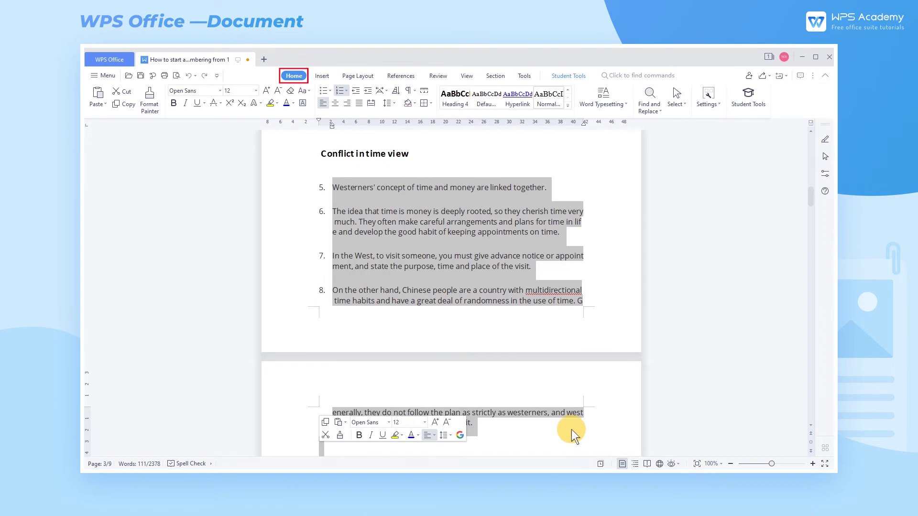
# - Choose Restart numbering in More Numbering so 'Conflict in time view' items run 1–4
pyautogui.click(349, 94)
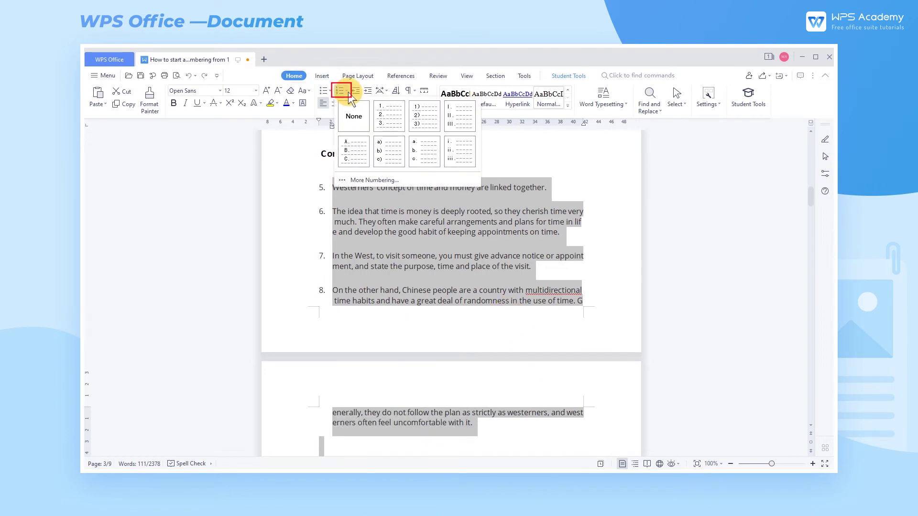
pyautogui.click(428, 180)
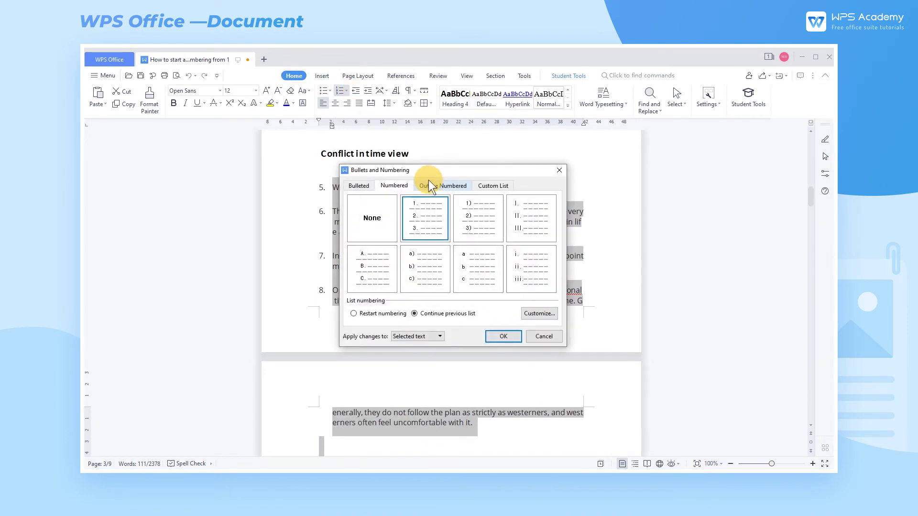
pyautogui.click(354, 313)
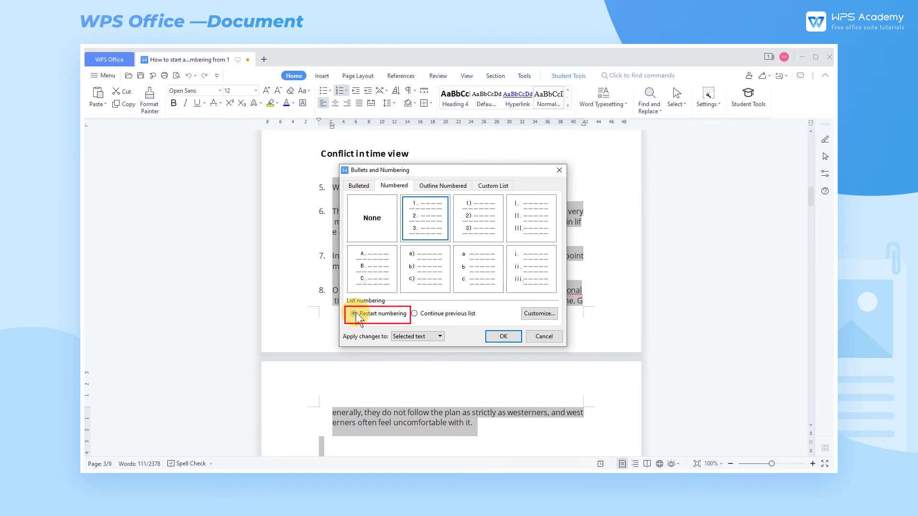
pyautogui.click(500, 335)
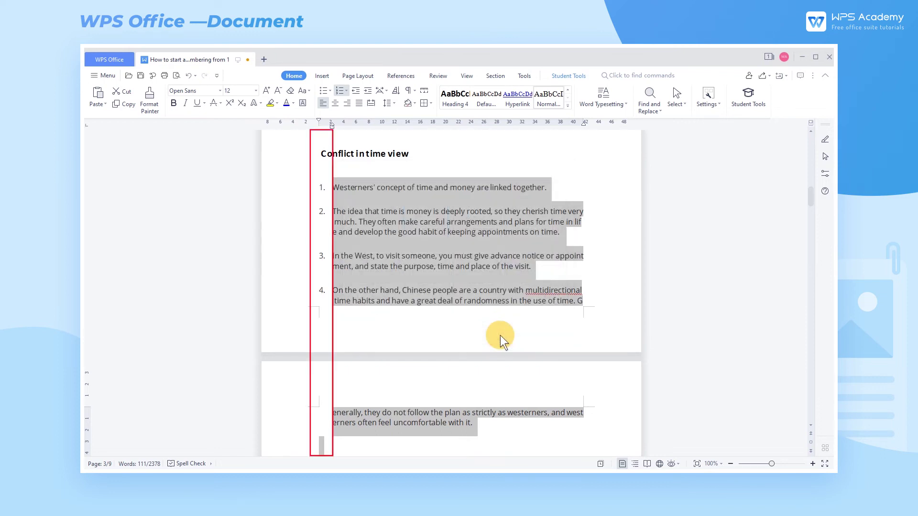
pyautogui.scroll(3, 499, 335)
pyautogui.scroll(-2, 500, 335)
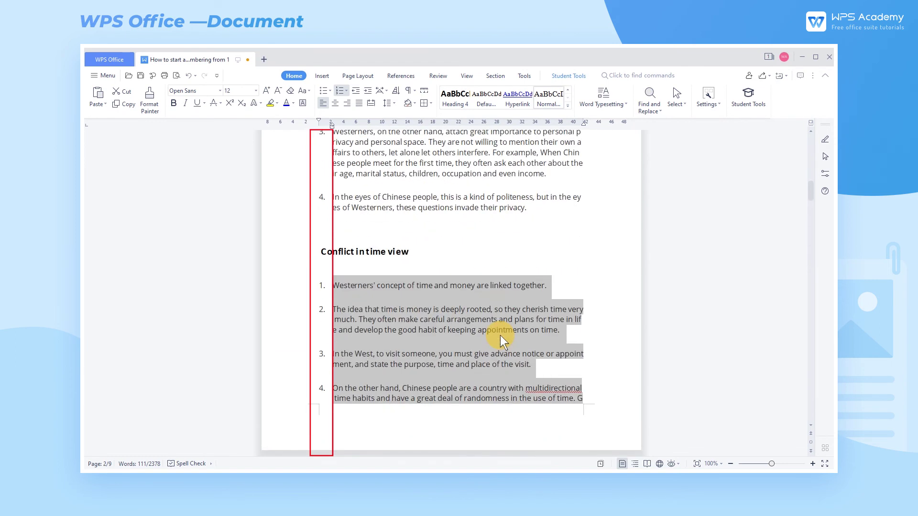
pyautogui.scroll(-3, 500, 335)
# - Choose Continue previous list in More Numbering so 'Conflict in time view' items run 5–8
pyautogui.click(346, 92)
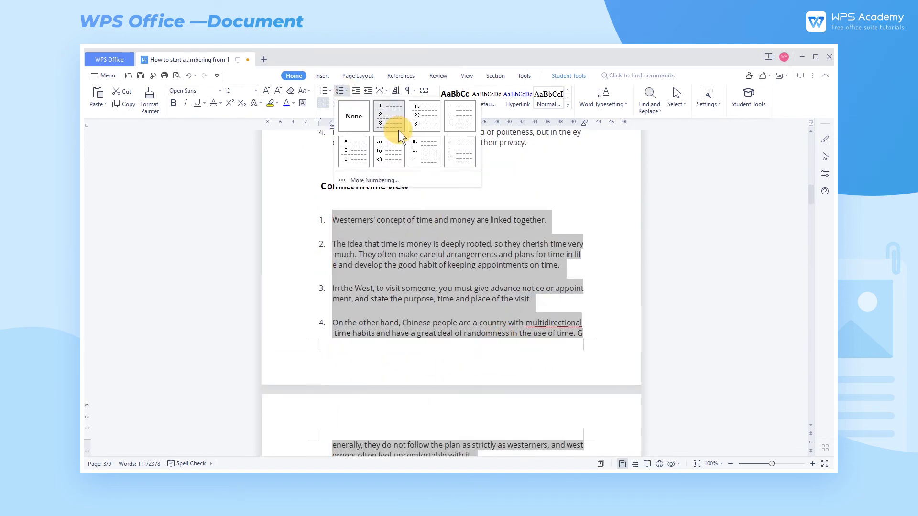
pyautogui.click(440, 178)
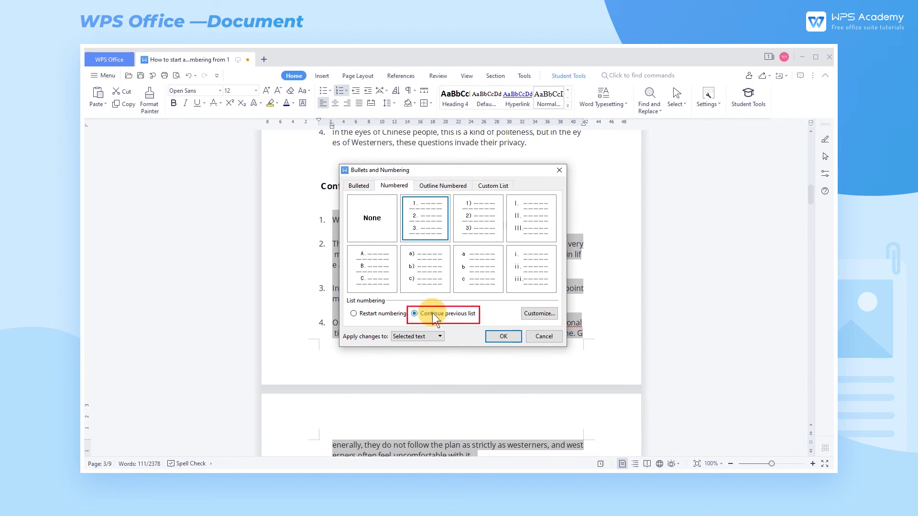
pyautogui.click(501, 335)
pyautogui.scroll(3, 499, 326)
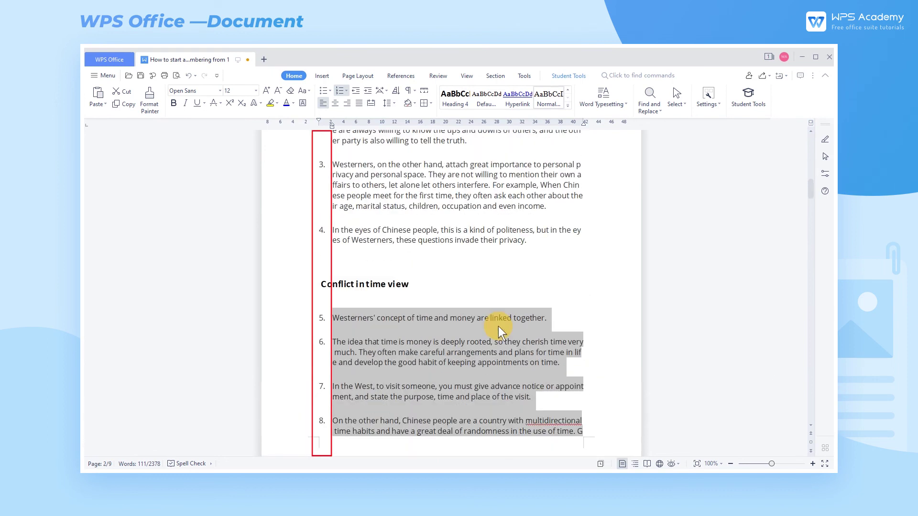
pyautogui.scroll(-3, 498, 326)
pyautogui.scroll(-3, 498, 326)
pyautogui.scroll(4, 498, 326)
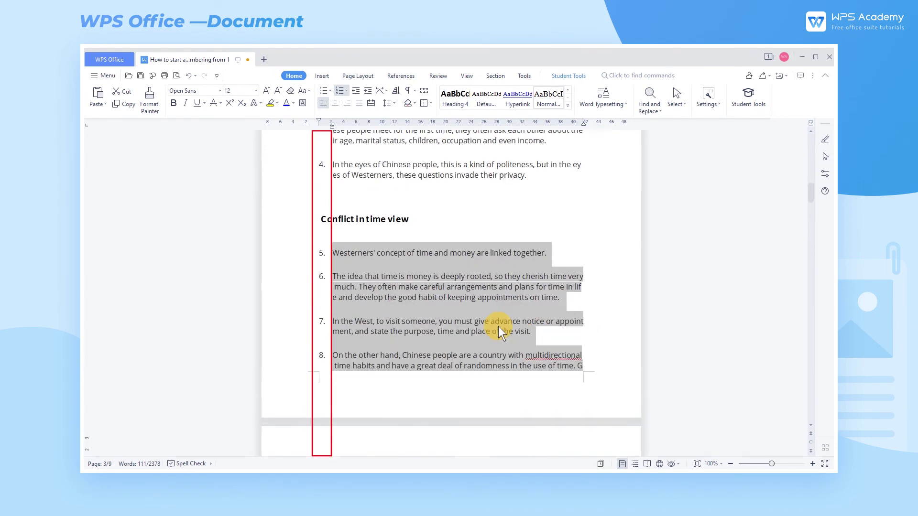